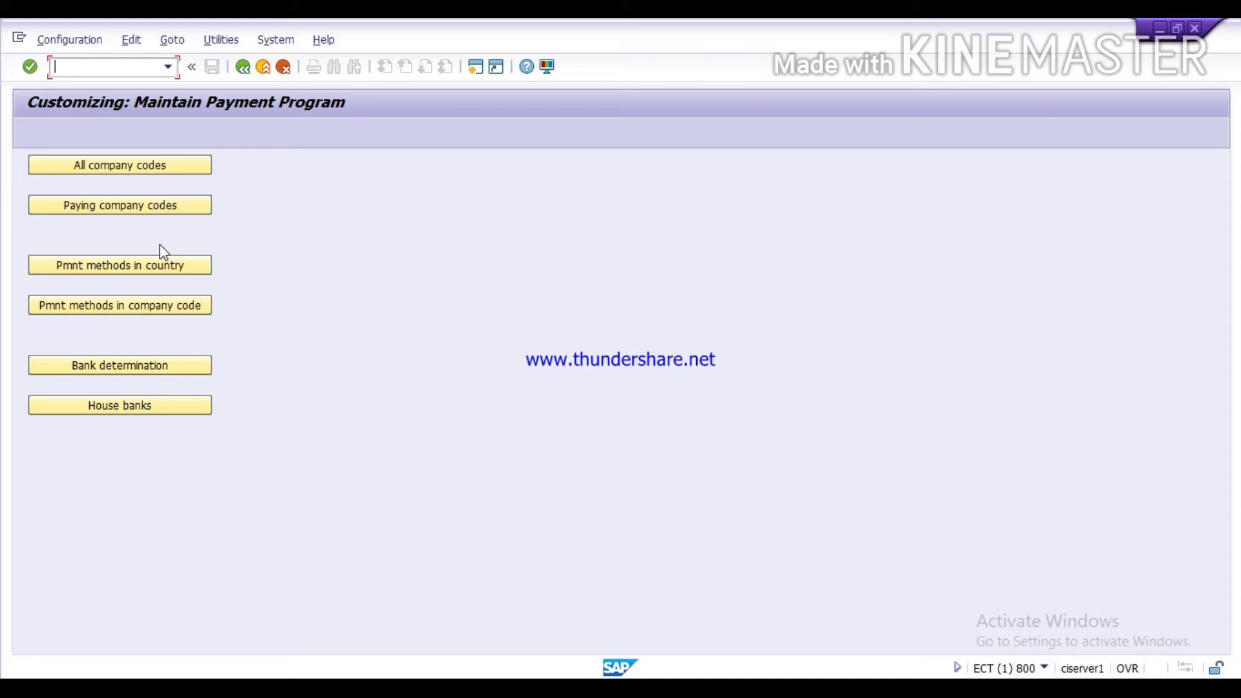
- Start a new entry in All company codes for company code tata, with tata as both sending and paying company code
{"action": "left_click", "coordinate": [95, 167]}
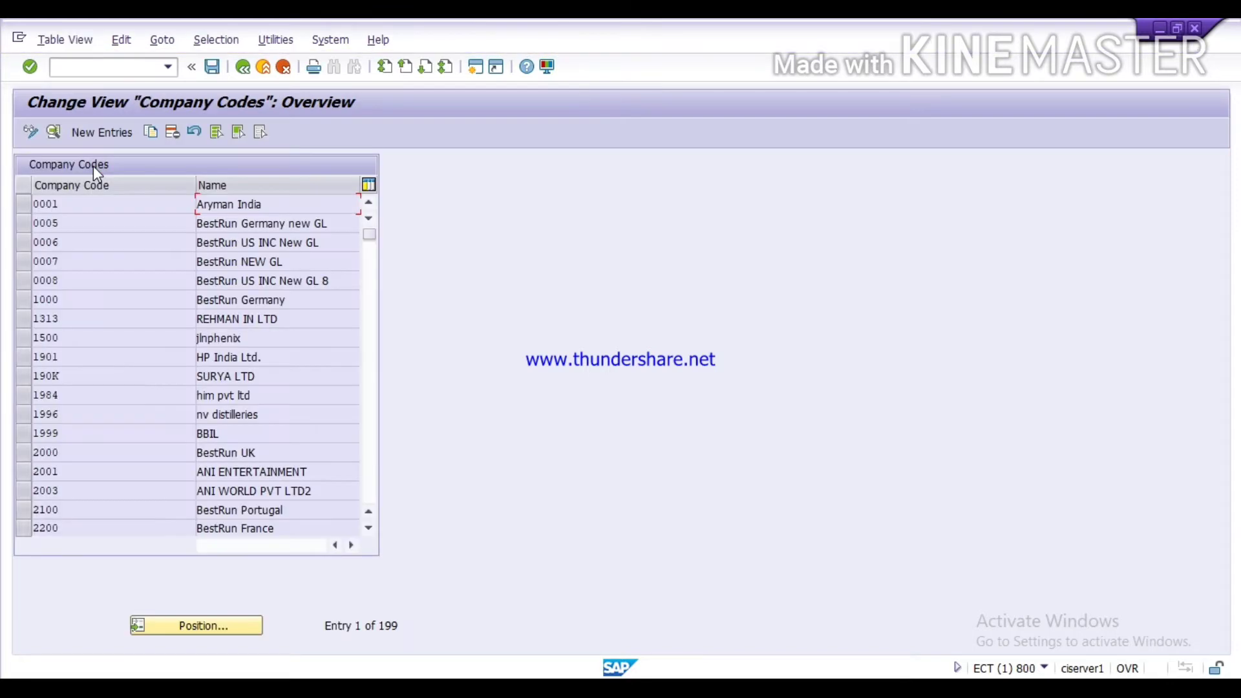
{"action": "left_click", "coordinate": [101, 132]}
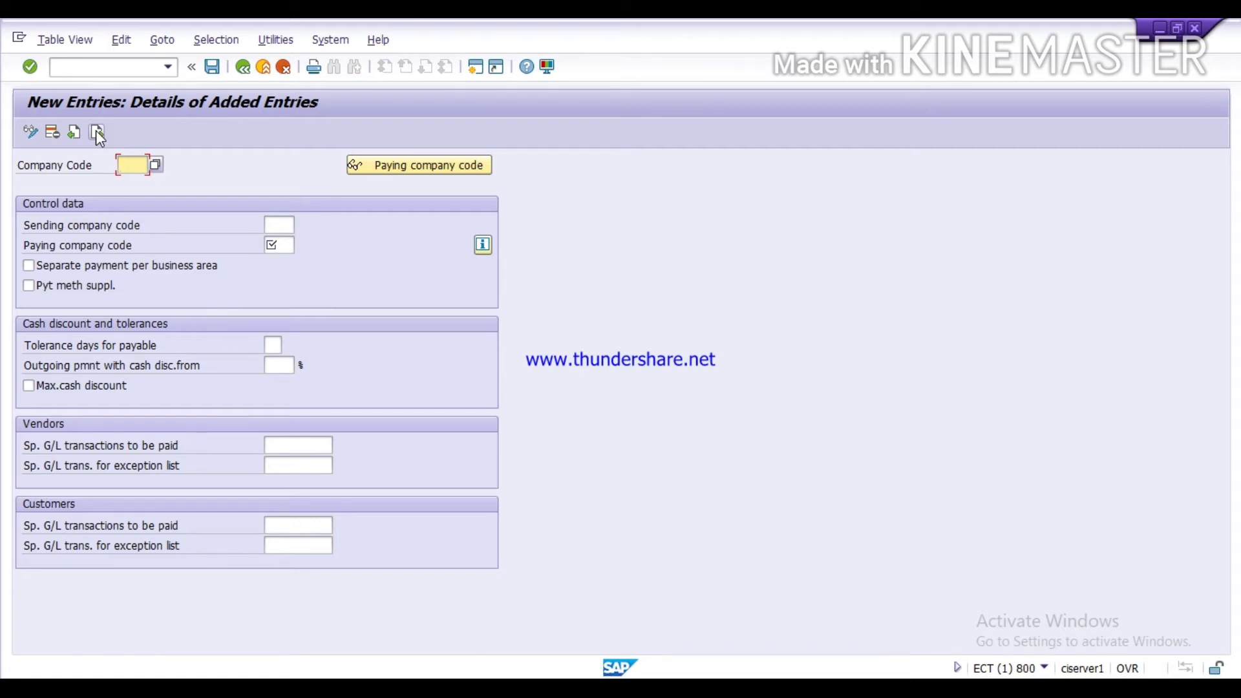
{"action": "type", "text": "tata"}
{"action": "left_click", "coordinate": [285, 229]}
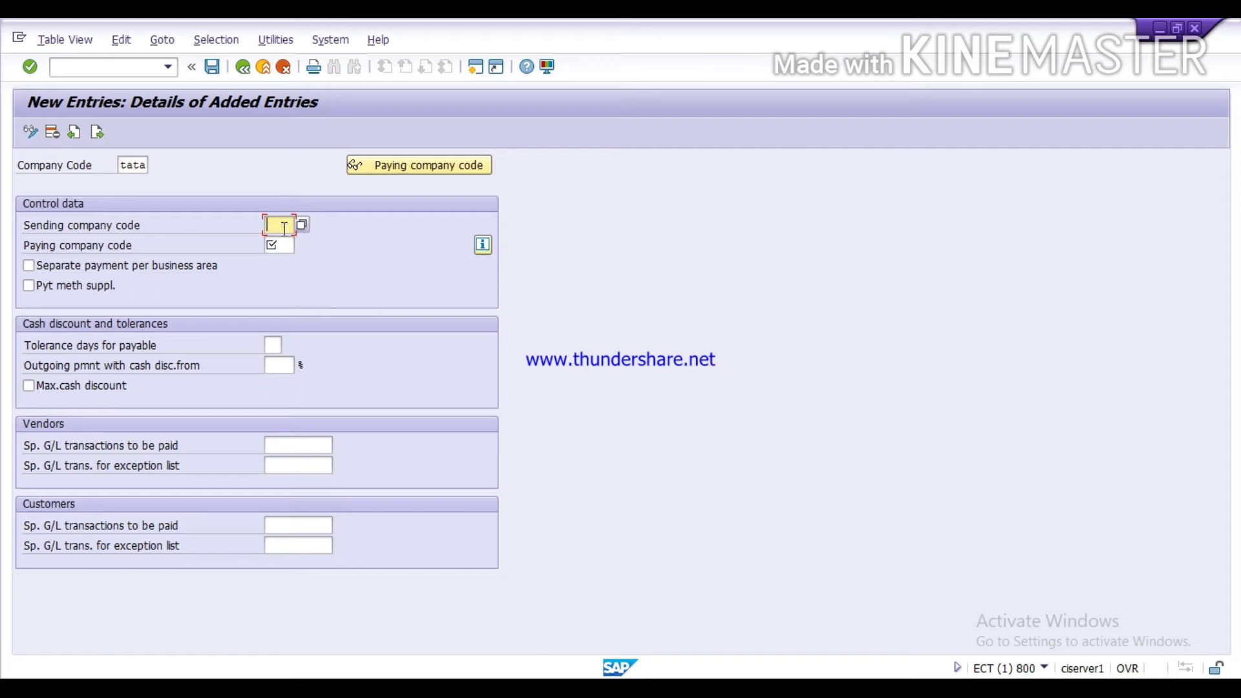
{"action": "type", "text": "tata"}
{"action": "left_click", "coordinate": [286, 244]}
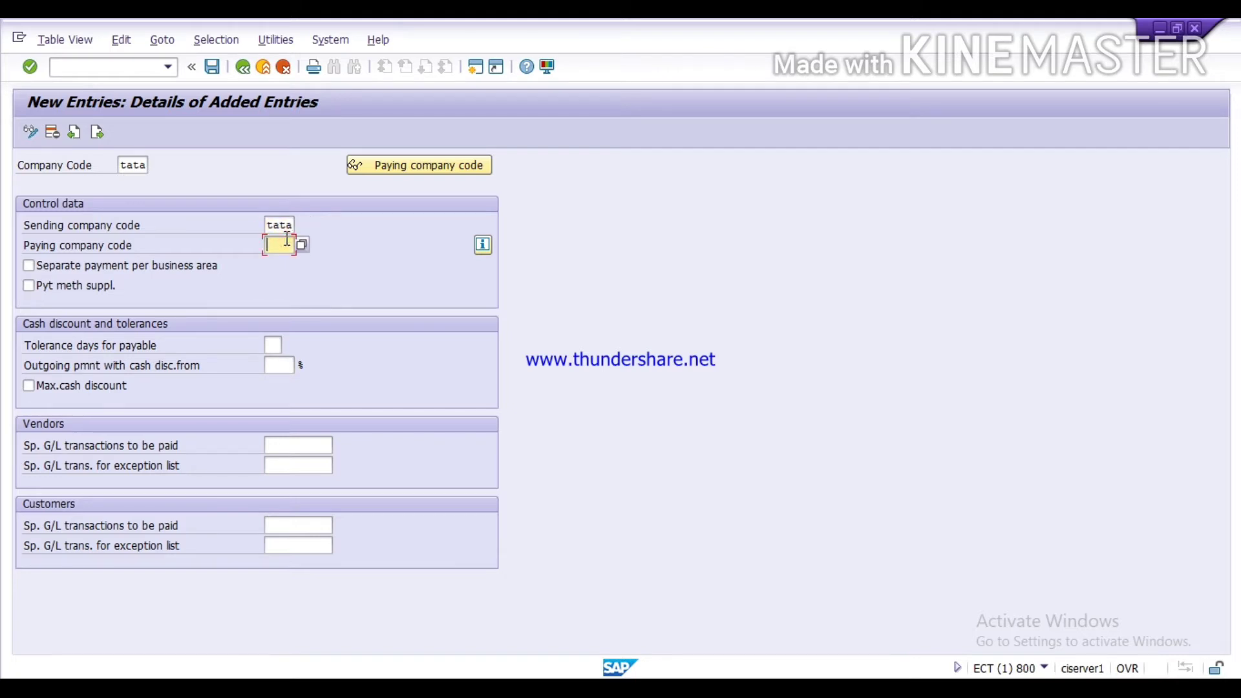
{"action": "type", "text": "tata"}
- Enter a for the vendors' special G/L transactions to be paid and s for the vendors' exception list
{"action": "left_click", "coordinate": [301, 446]}
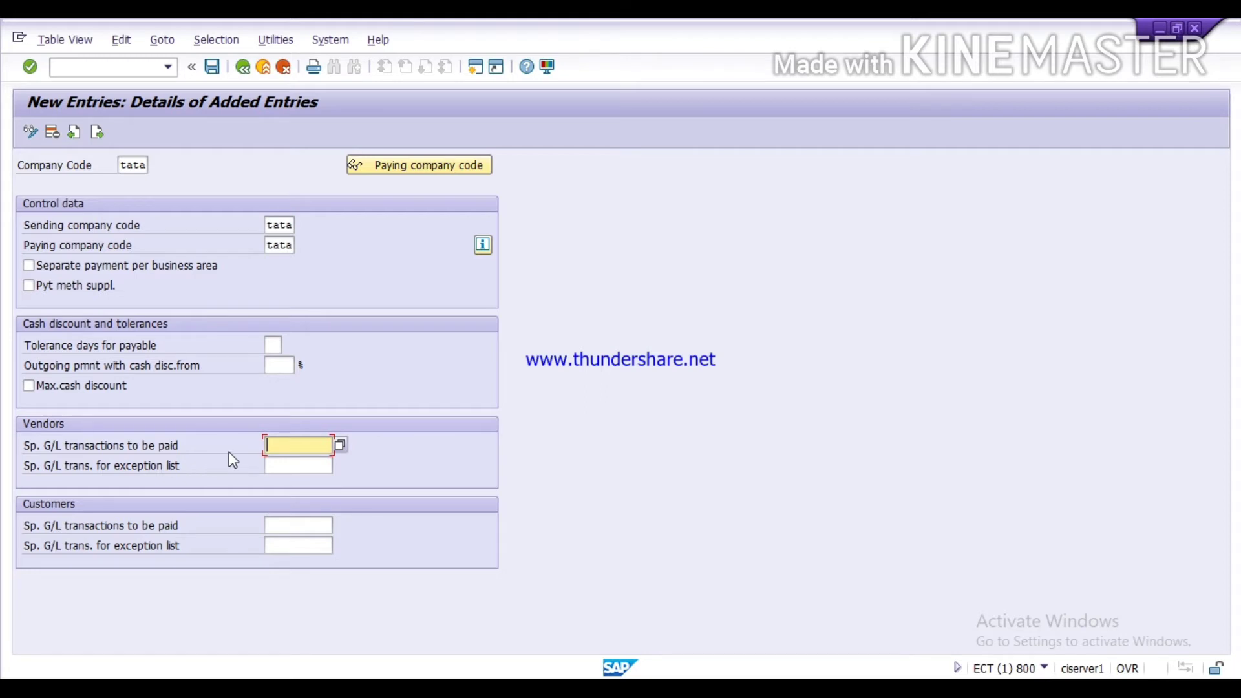
{"action": "type", "text": "a"}
{"action": "left_click", "coordinate": [279, 468]}
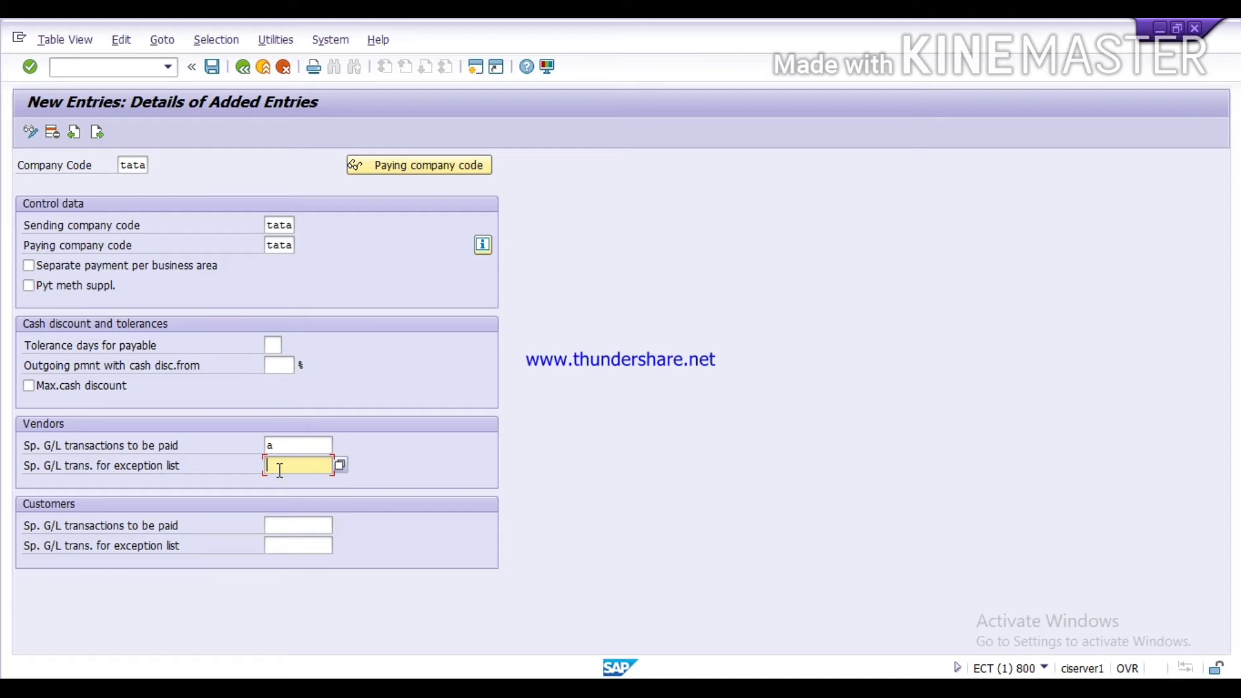
{"action": "type", "text": "s"}
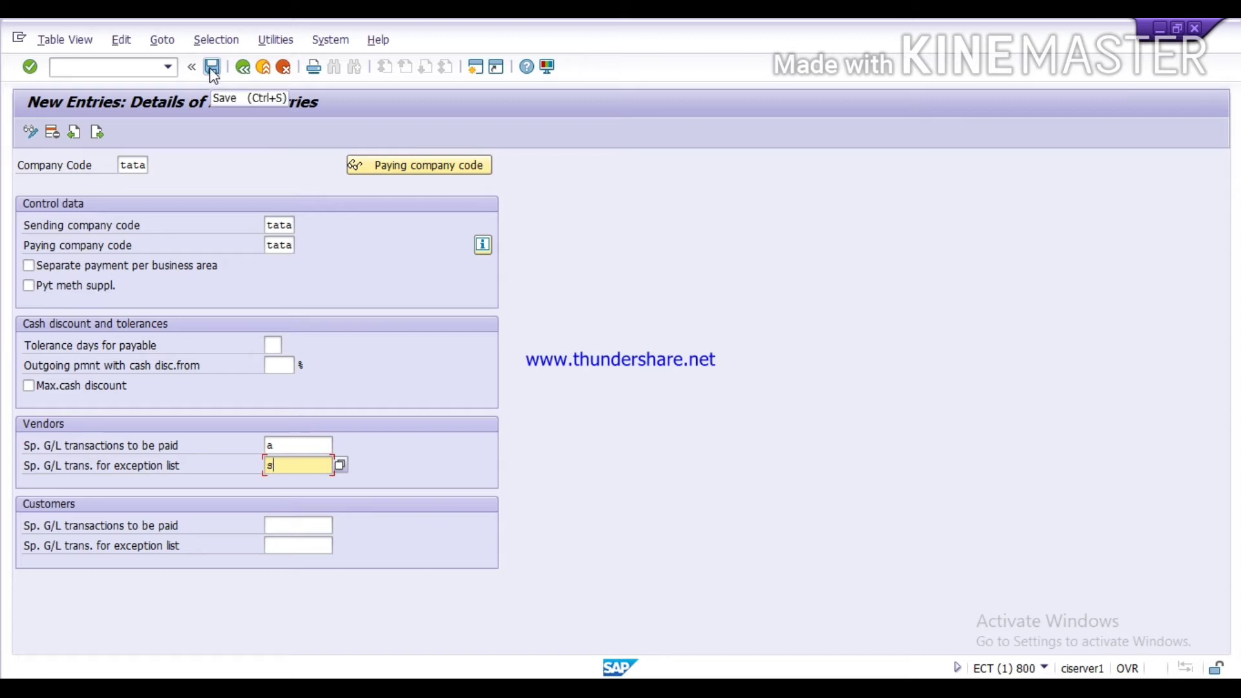
- Discard the unsaved company code entry and return to the payment program customizing overview
{"action": "key", "text": "alt+Tab"}
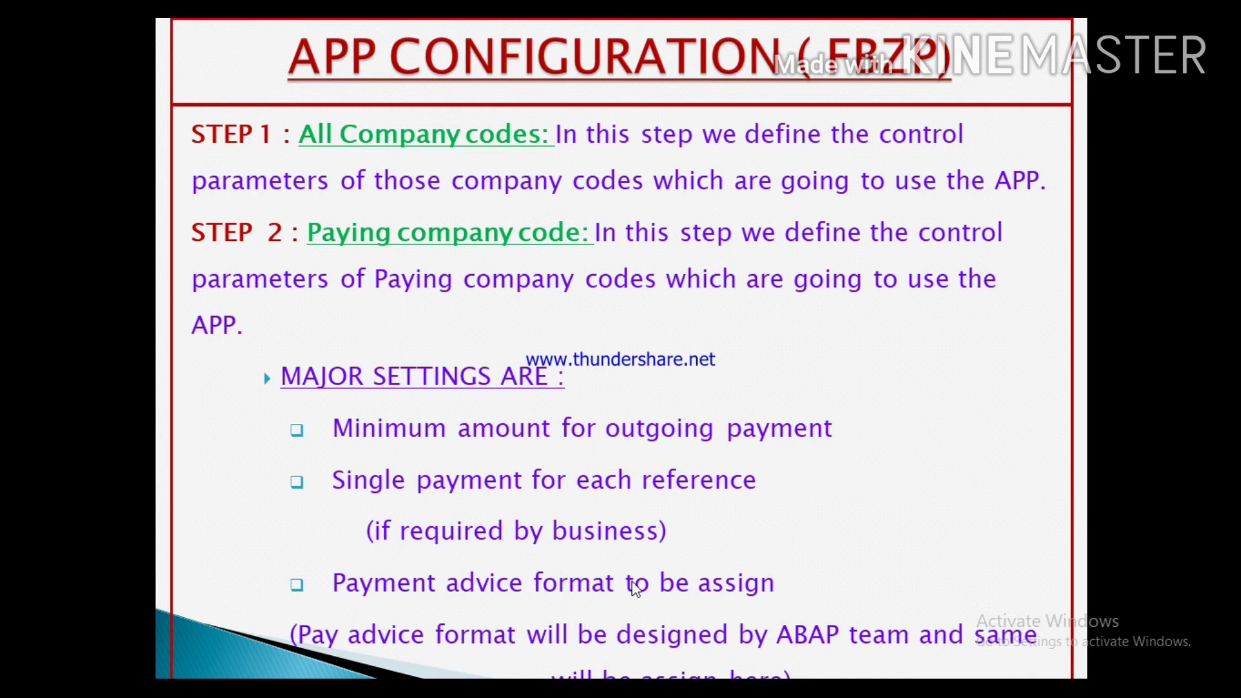
{"action": "key", "text": "alt+Tab"}
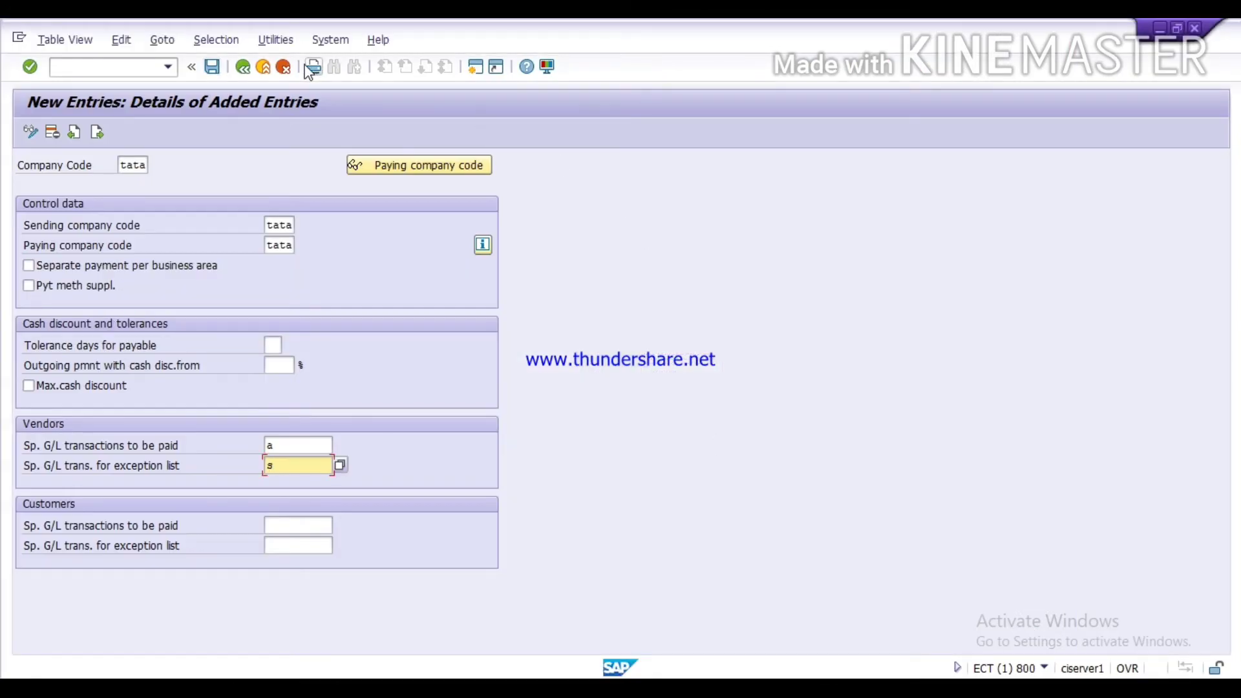
{"action": "left_click", "coordinate": [285, 67]}
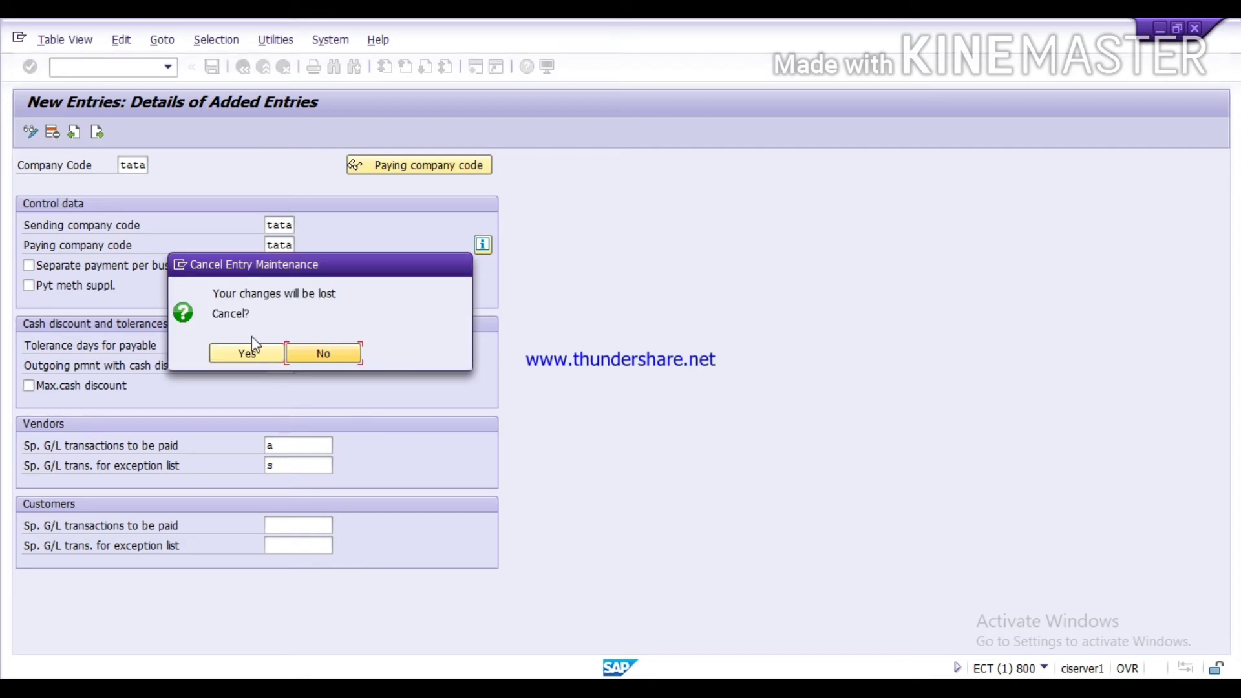
{"action": "left_click", "coordinate": [246, 353]}
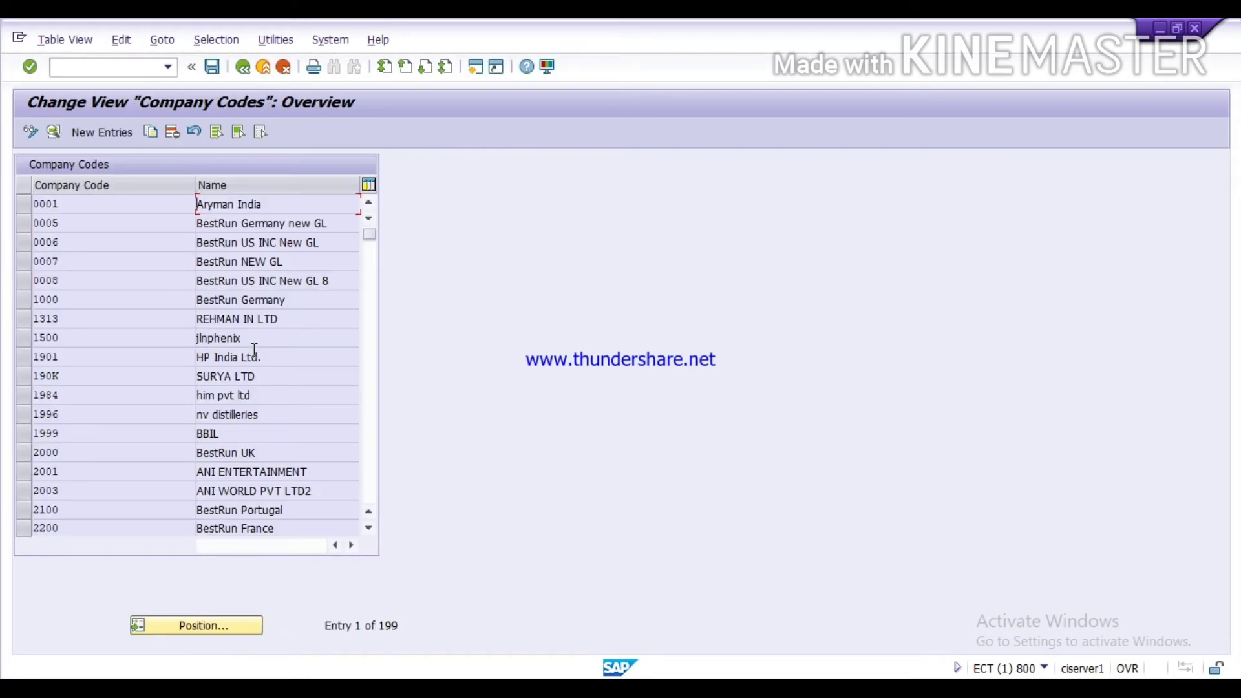
{"action": "left_click", "coordinate": [243, 69]}
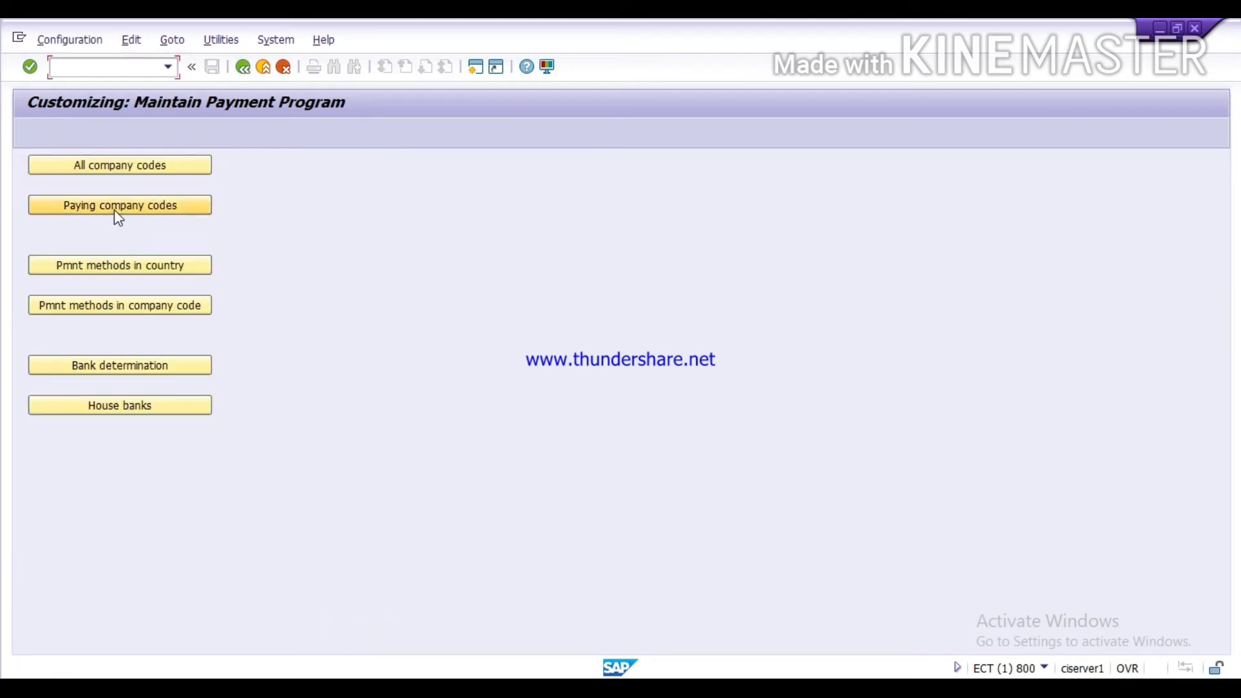
- Create a new paying company code entry for tata with a minimum outgoing payment of 1000 INR and no separate payment per reference
{"action": "left_click", "coordinate": [118, 213]}
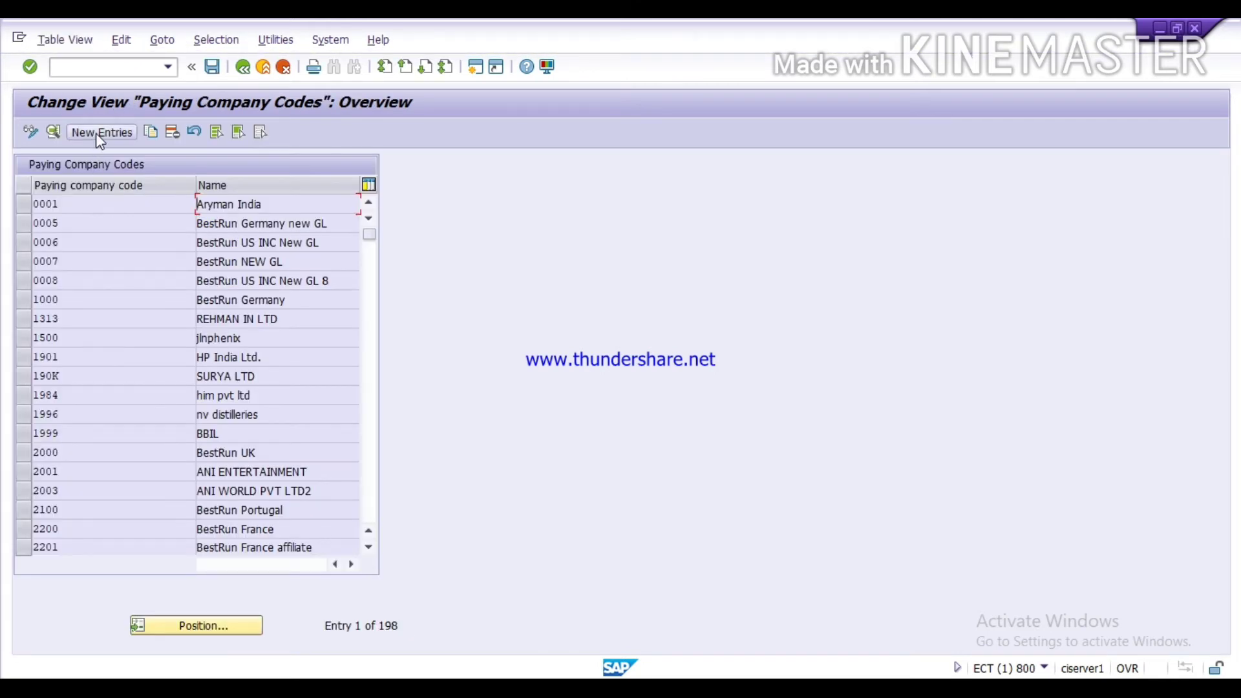
{"action": "left_click", "coordinate": [100, 134]}
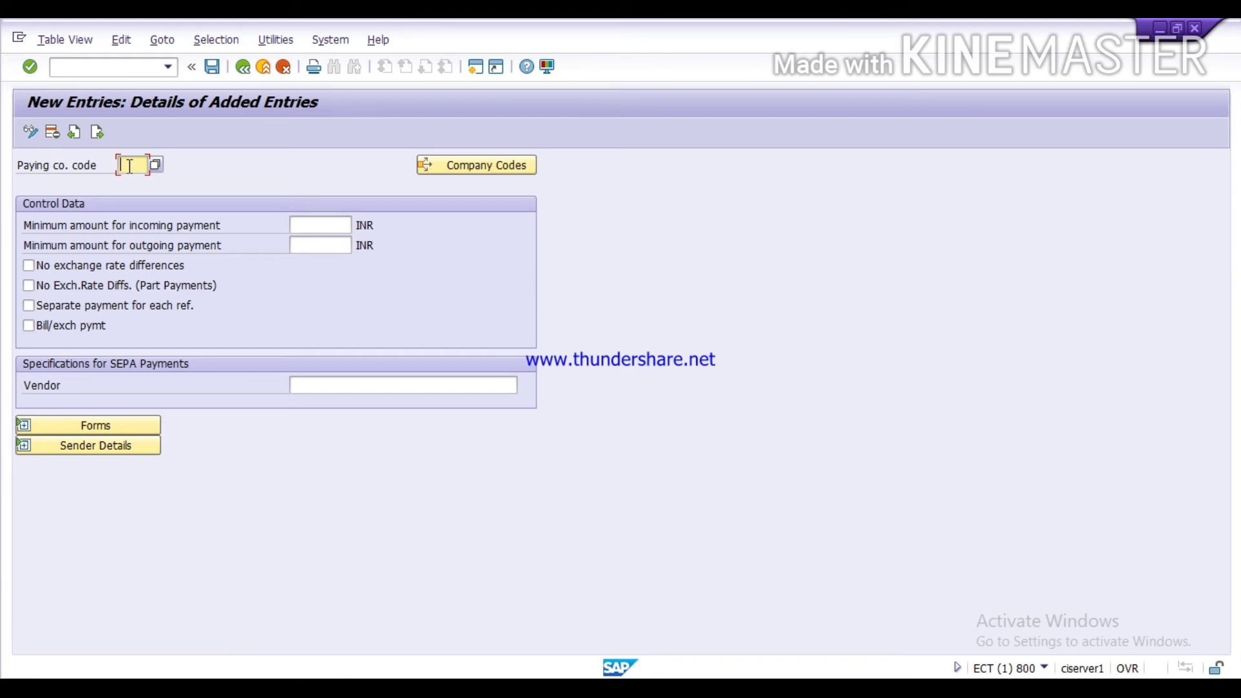
{"action": "type", "text": "tata"}
{"action": "left_click", "coordinate": [301, 230]}
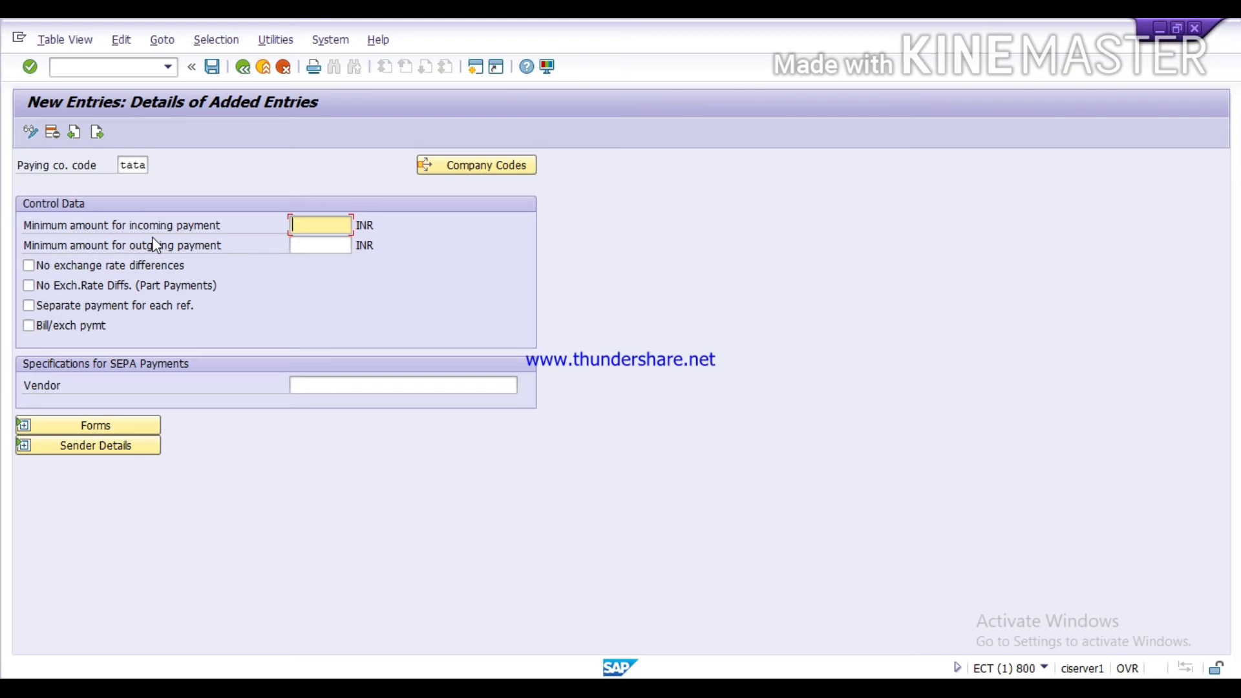
{"action": "left_click", "coordinate": [302, 243]}
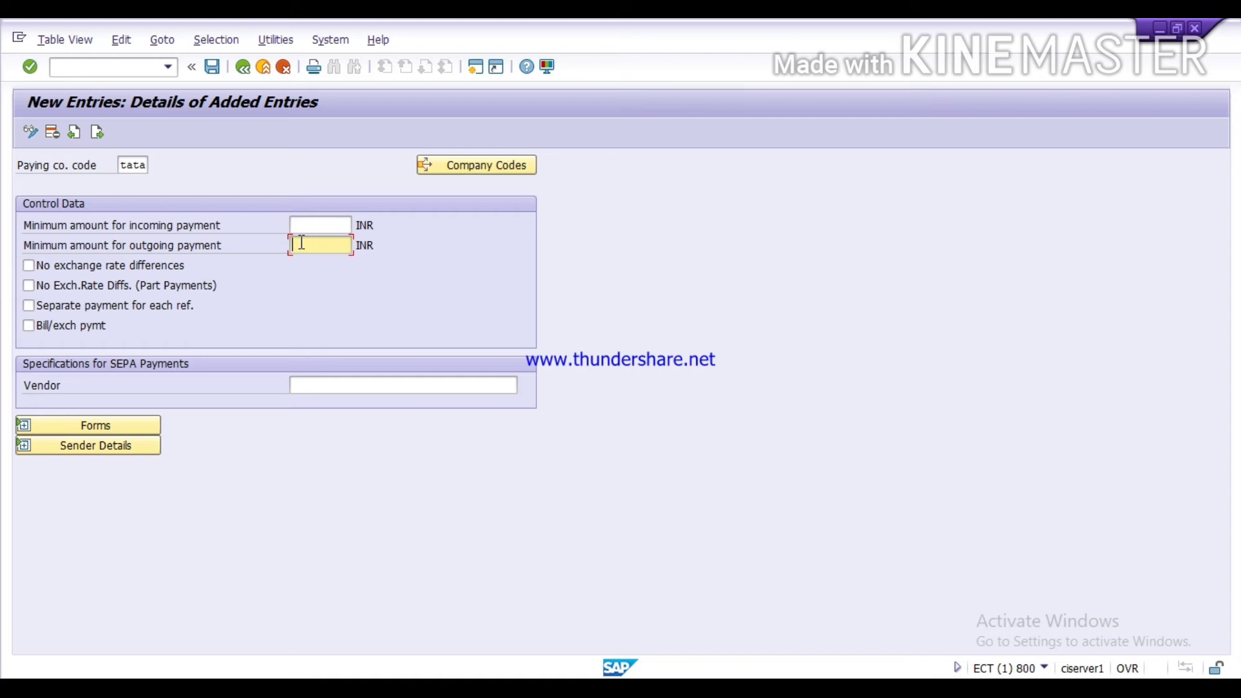
{"action": "type", "text": "1000"}
{"action": "left_click", "coordinate": [27, 306]}
{"action": "left_click", "coordinate": [29, 307]}
- Assign the SAPscript form f110_in_avis as the form for the payment advice
{"action": "left_click", "coordinate": [110, 429]}
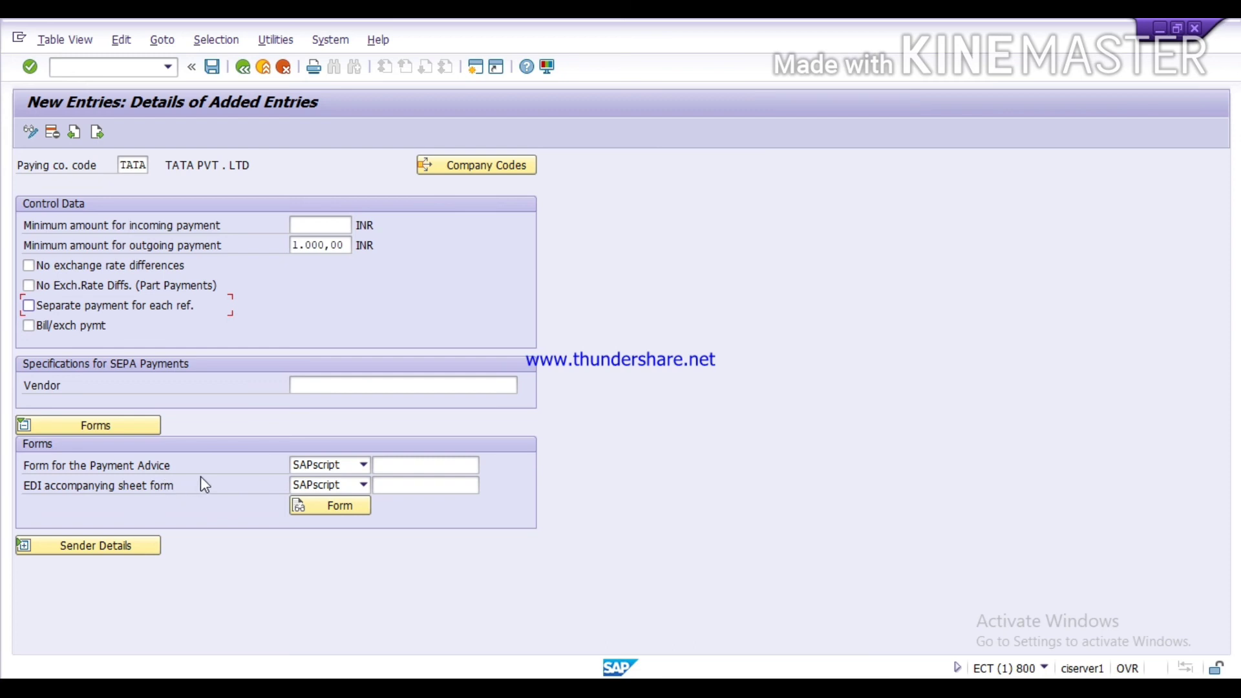
{"action": "left_click", "coordinate": [382, 466]}
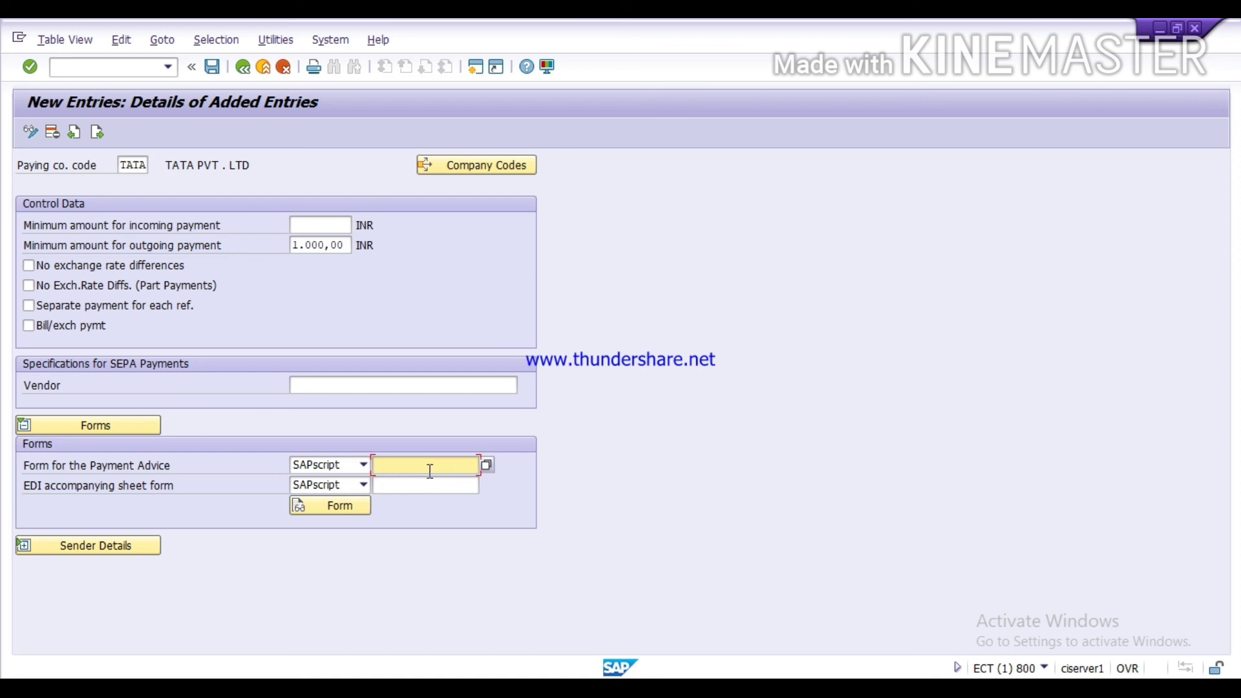
{"action": "key", "text": "F4"}
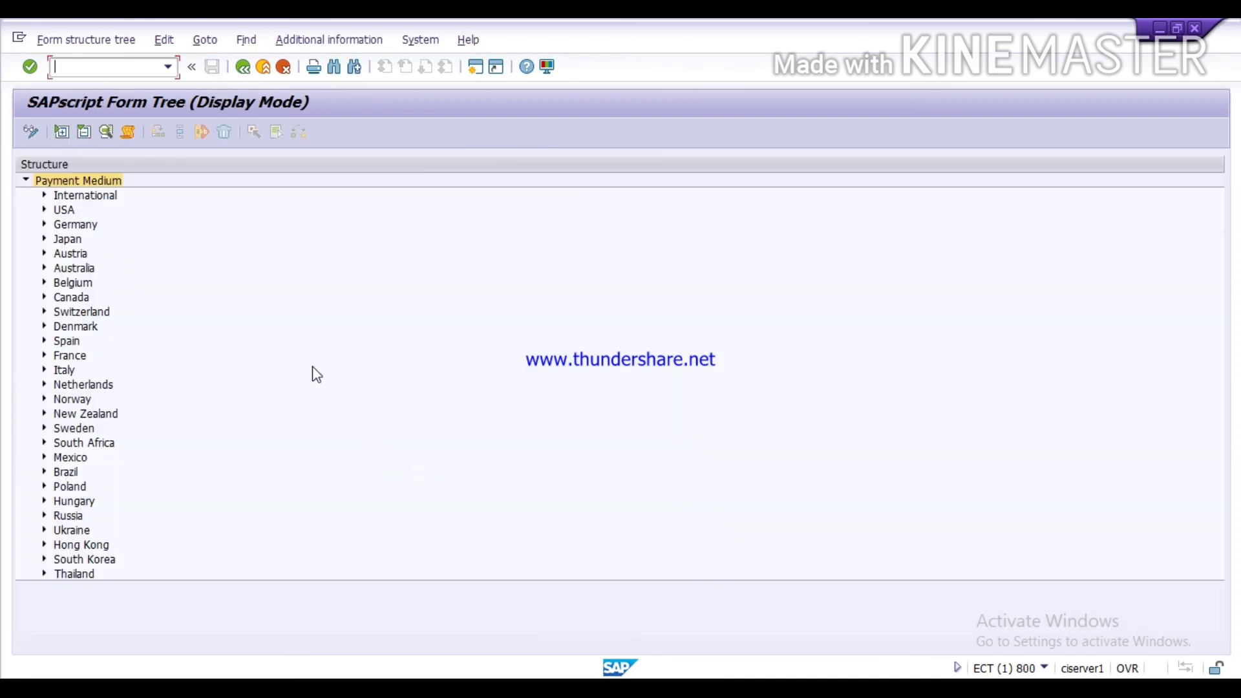
{"action": "left_click", "coordinate": [243, 68]}
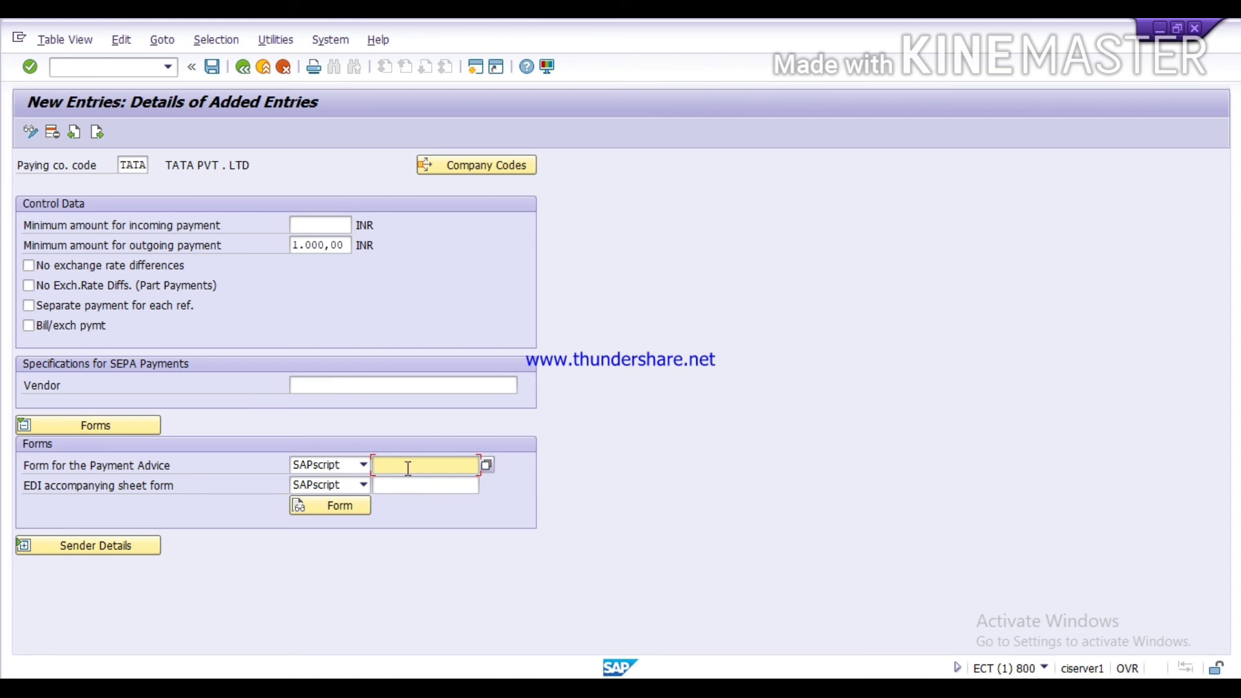
{"action": "type", "text": "f"}
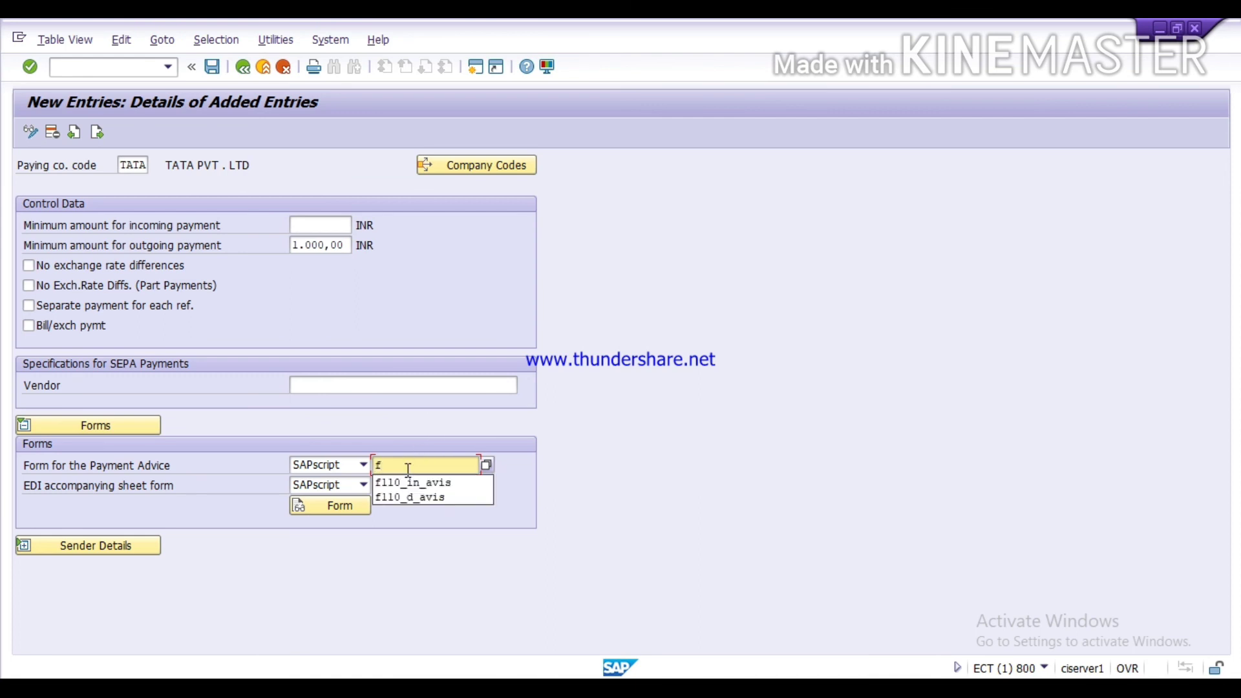
{"action": "left_click", "coordinate": [406, 482]}
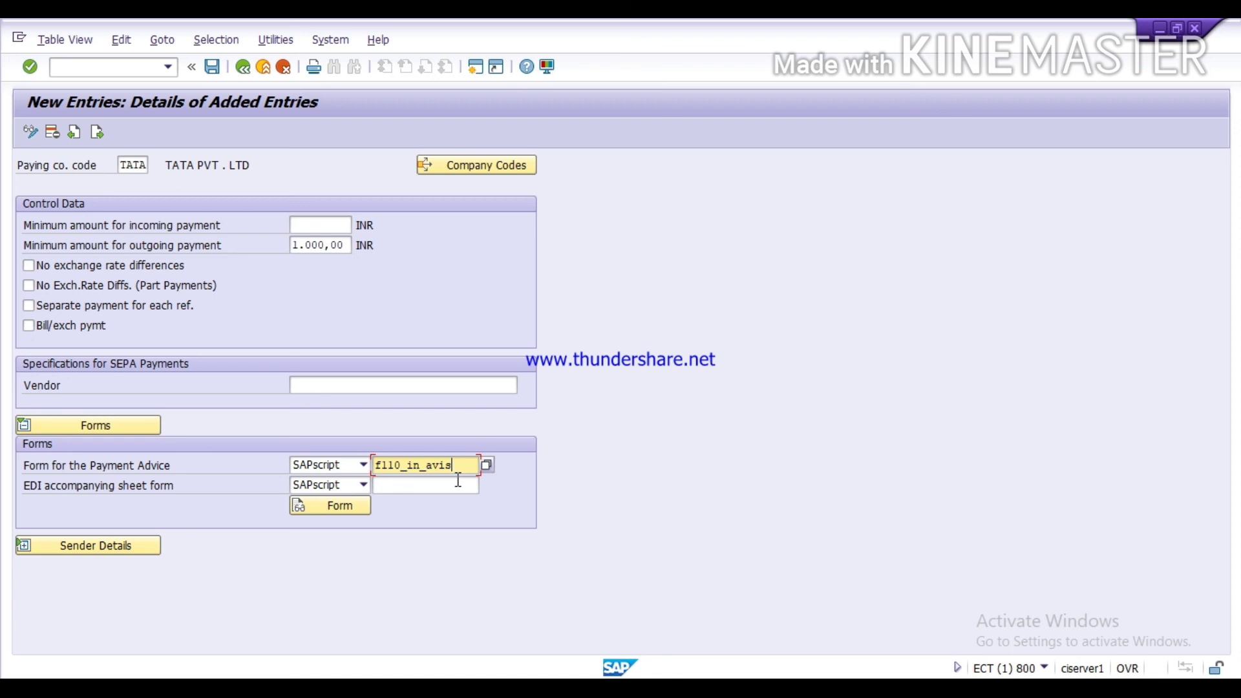
- Save the paying company code entry to the customizing request and leave the payment program customizing for SAP Easy Access
{"action": "left_click", "coordinate": [211, 67]}
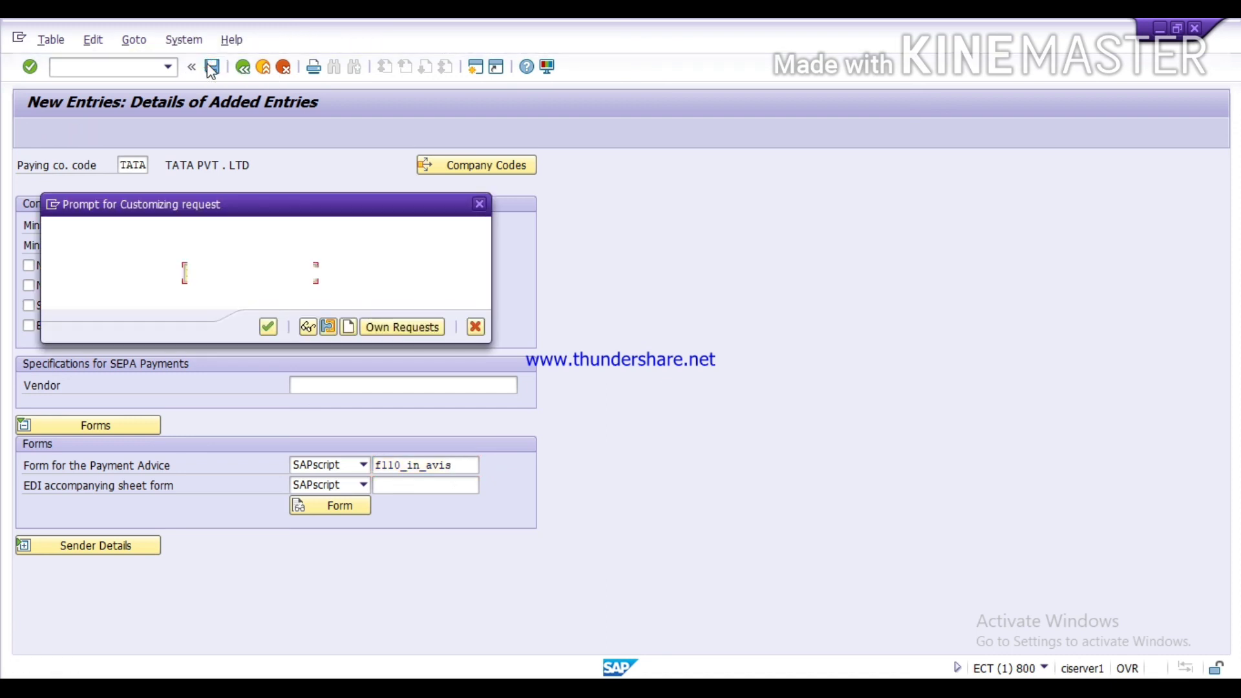
{"action": "left_click", "coordinate": [271, 329]}
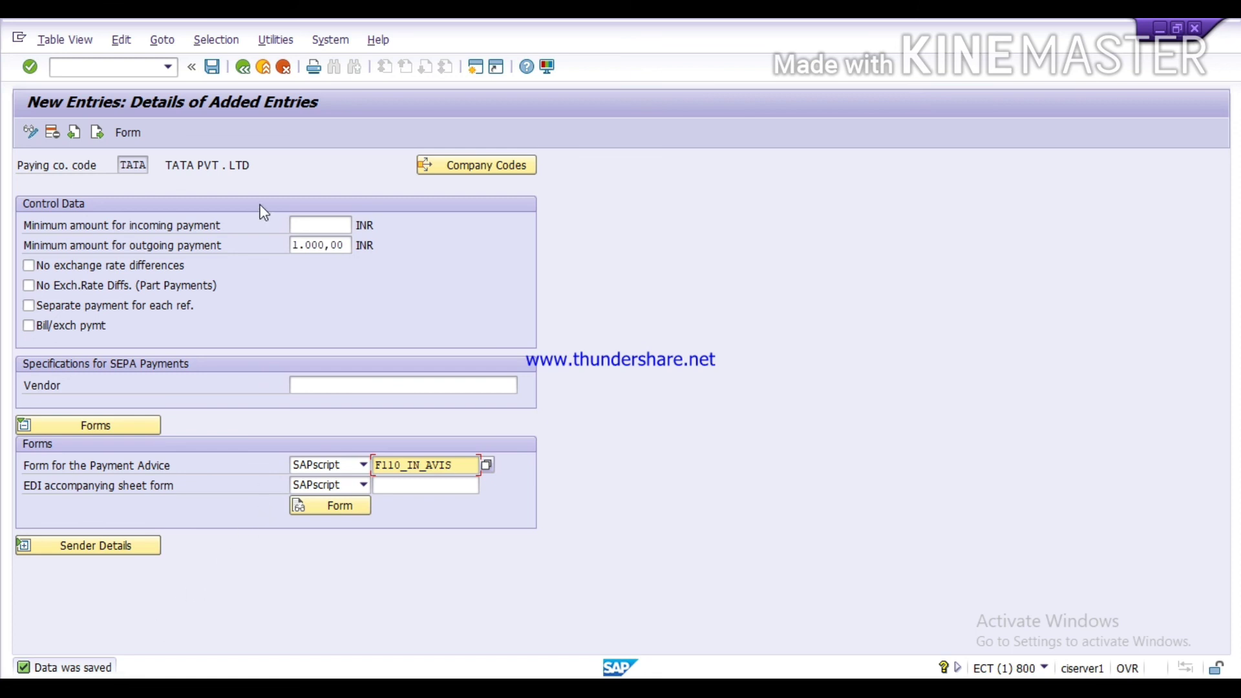
{"action": "left_click", "coordinate": [243, 68]}
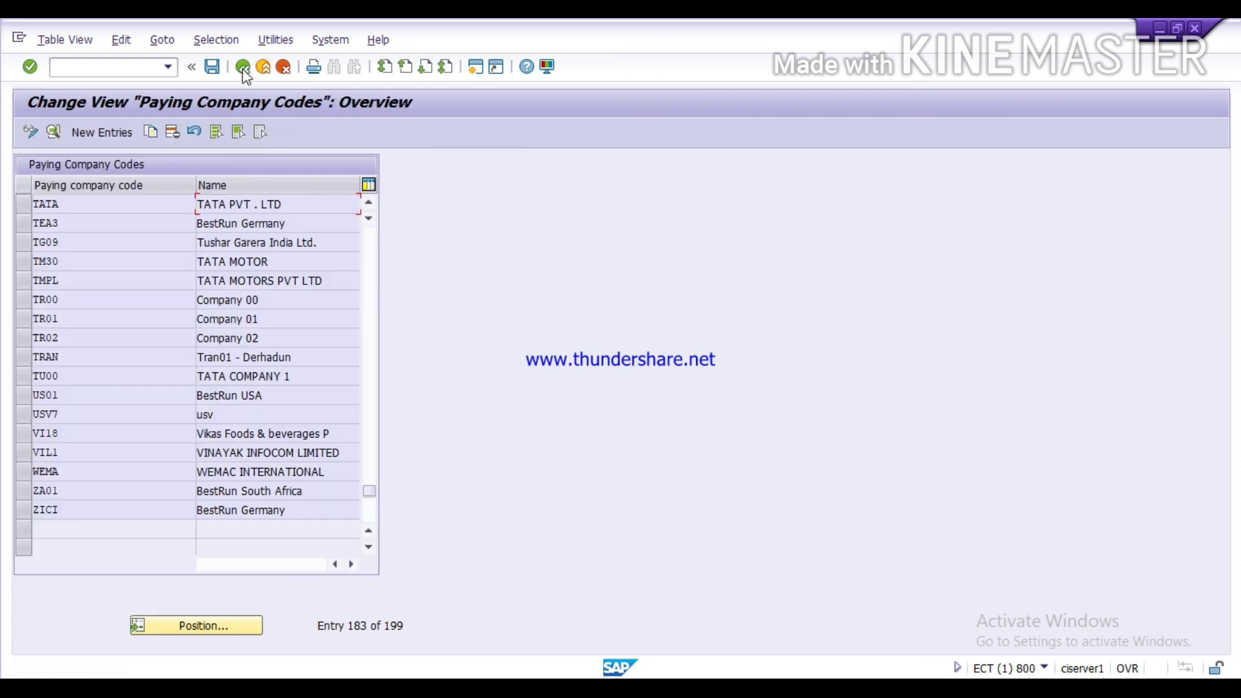
{"action": "left_click", "coordinate": [244, 68]}
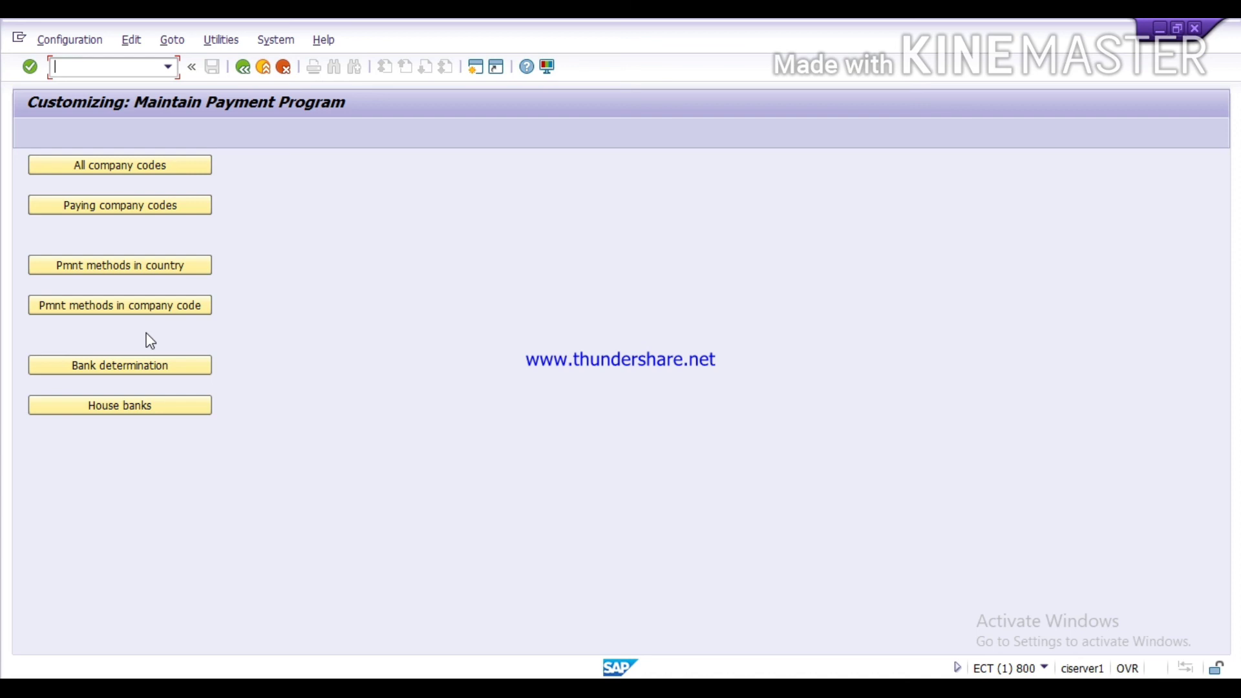
{"action": "key", "text": "F3"}
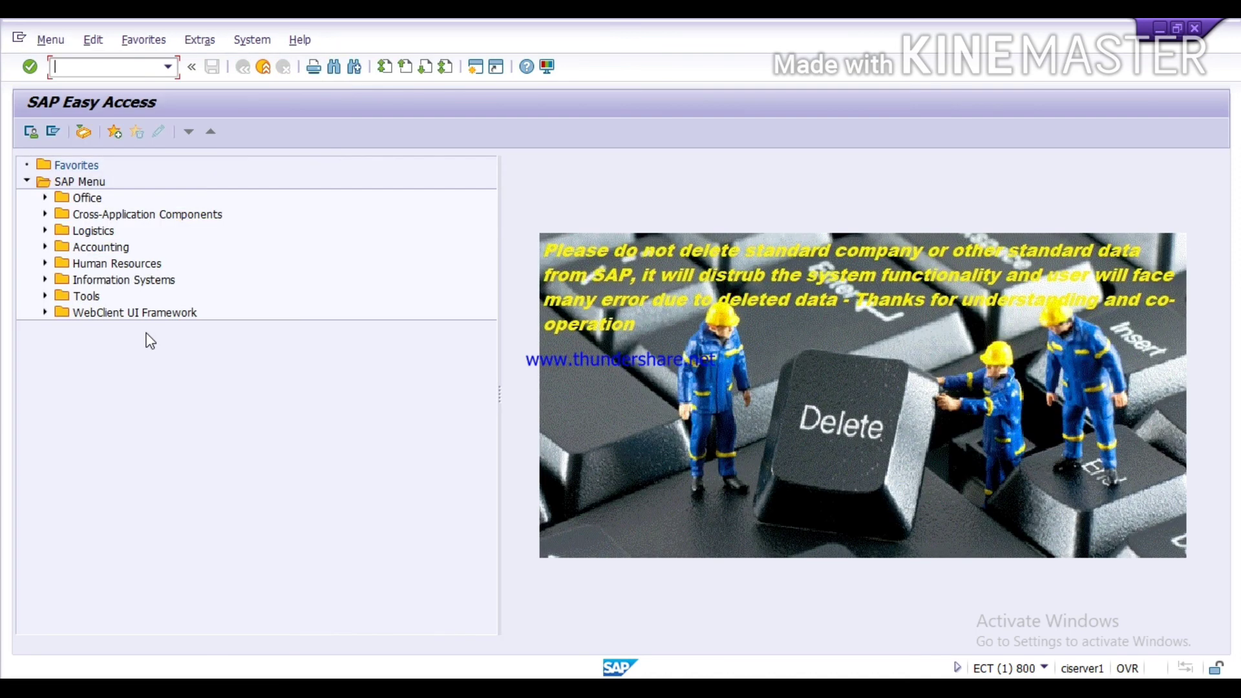
{"action": "key", "text": "F3"}
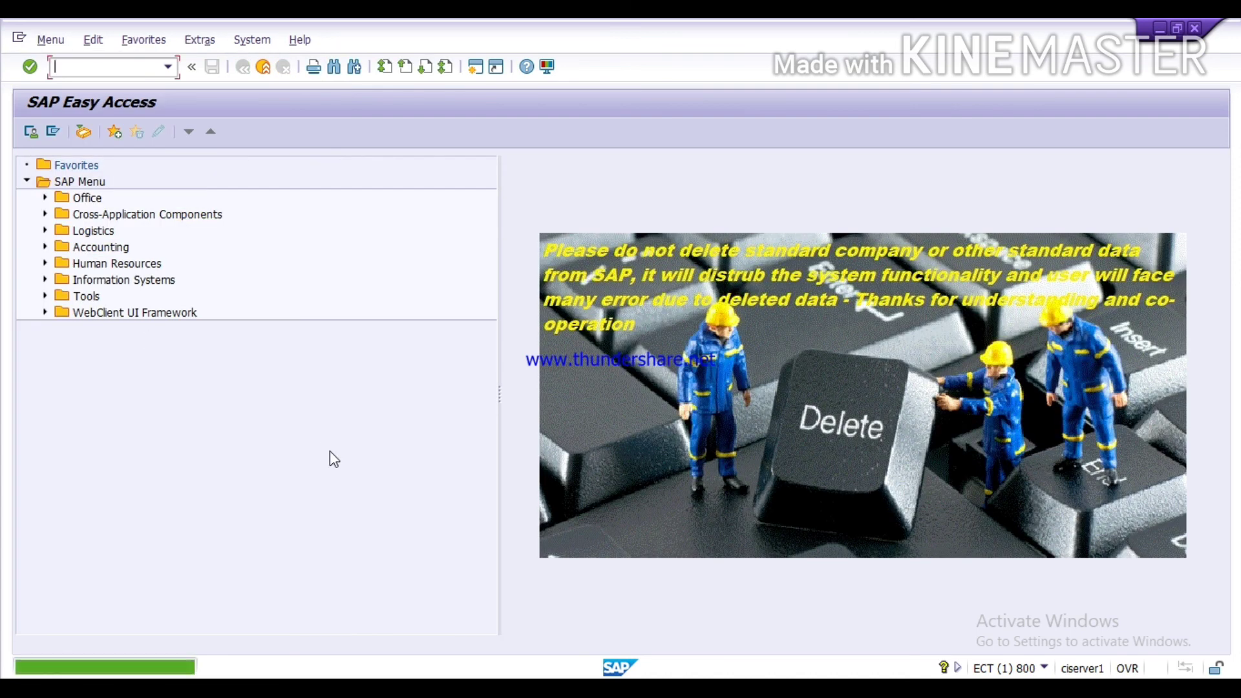